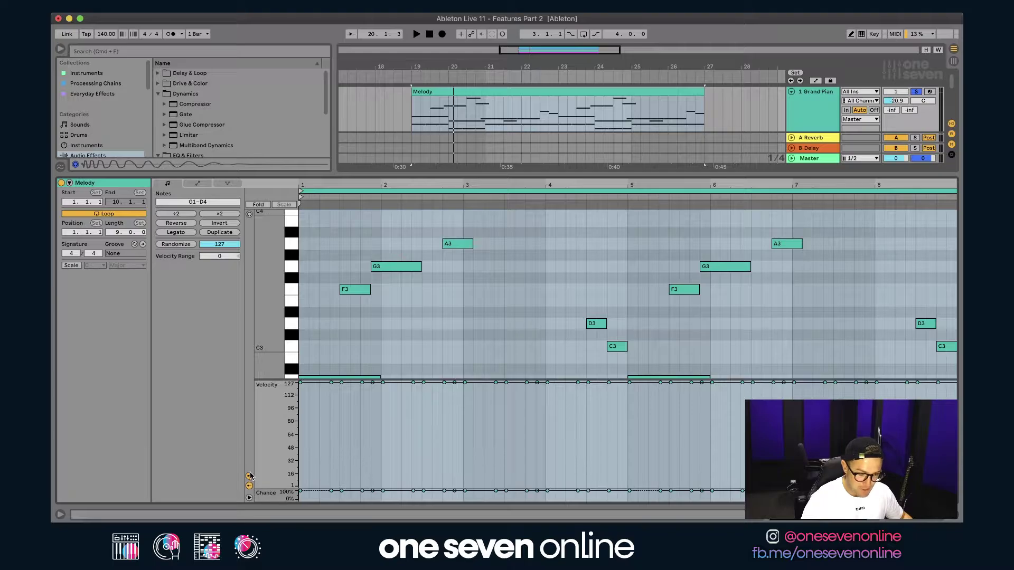
# - Enlarge the Chance and Velocity lanes in the Melody clip's note editor, keeping the notes above visible
pyautogui.moveTo(277, 490); pyautogui.dragTo(278, 430)
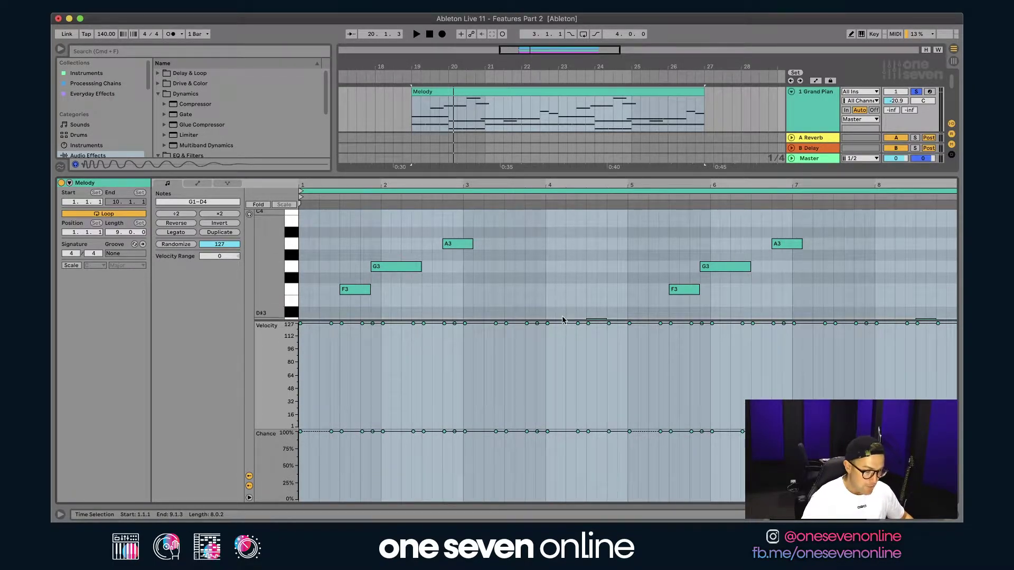
pyautogui.moveTo(564, 319); pyautogui.dragTo(561, 355)
pyautogui.click(537, 250)
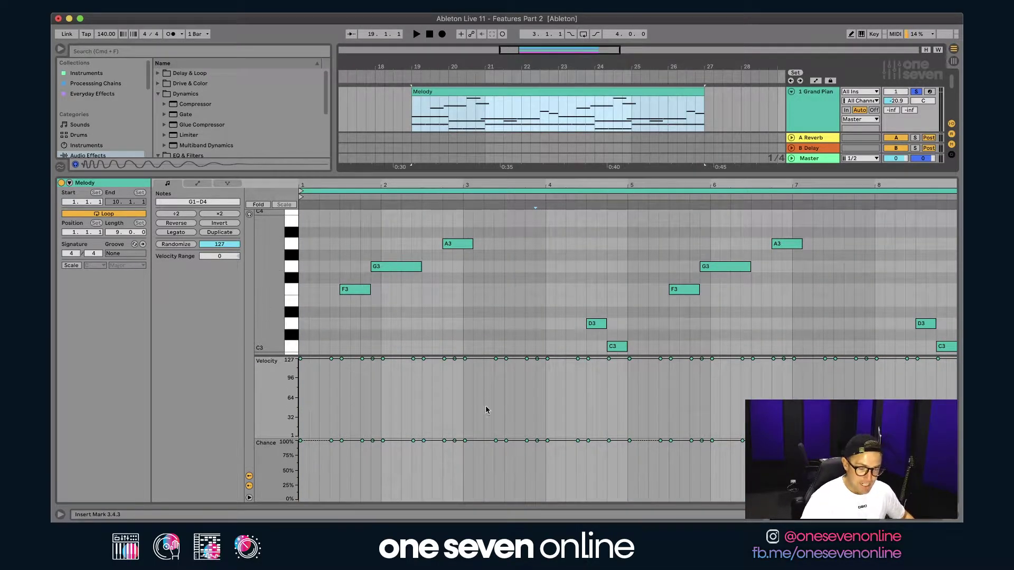
pyautogui.click(431, 293)
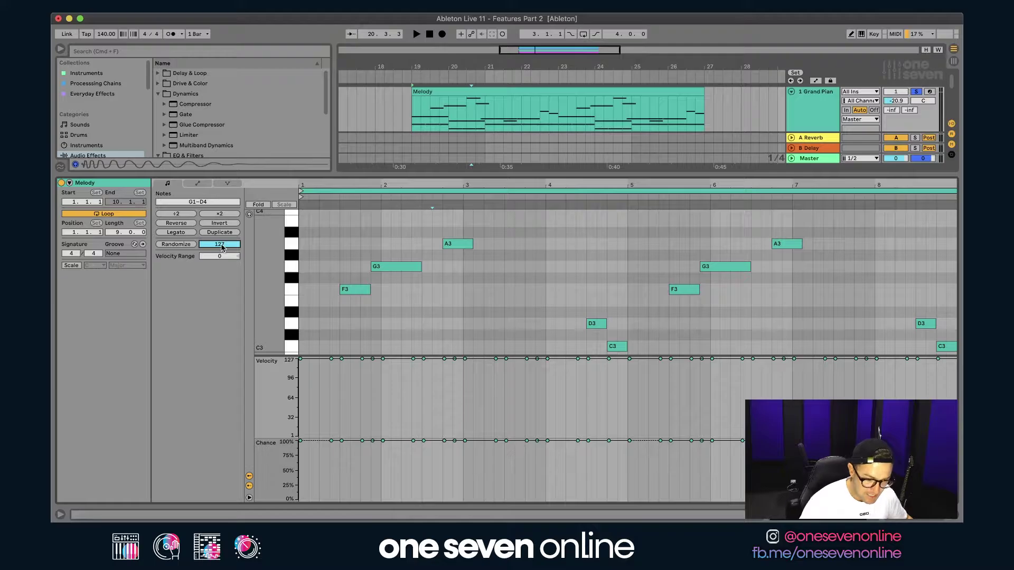
# - Set the randomize amount to 20 and randomize the velocities of all notes in the Melody clip
pyautogui.moveTo(222, 248); pyautogui.dragTo(222, 302)
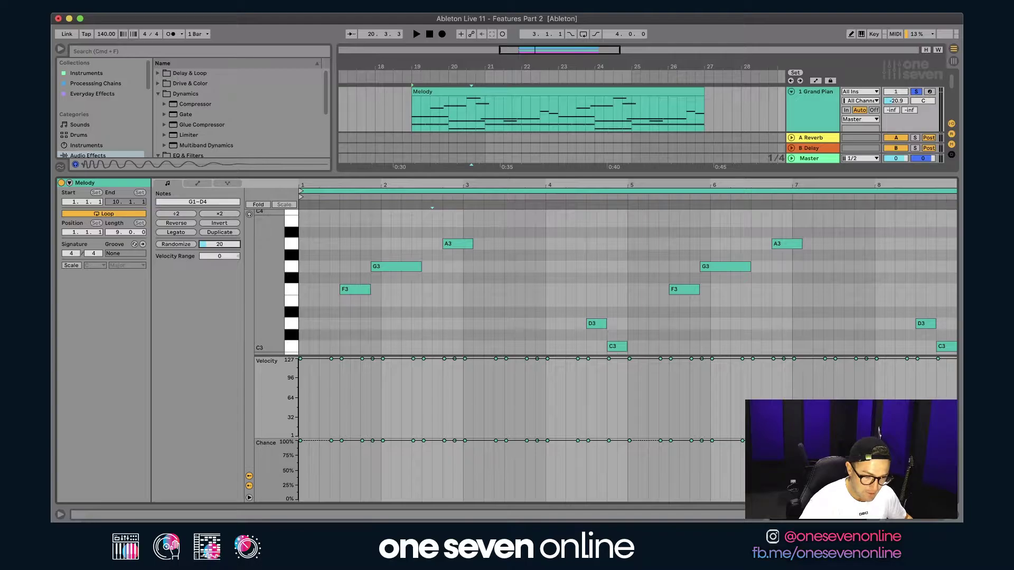
pyautogui.press('super+a')
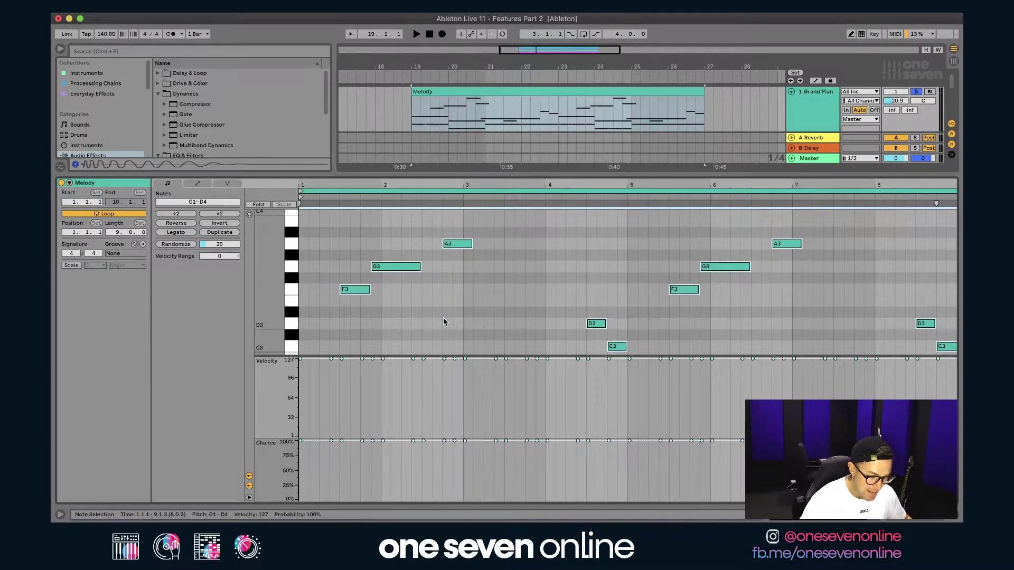
pyautogui.click(179, 245)
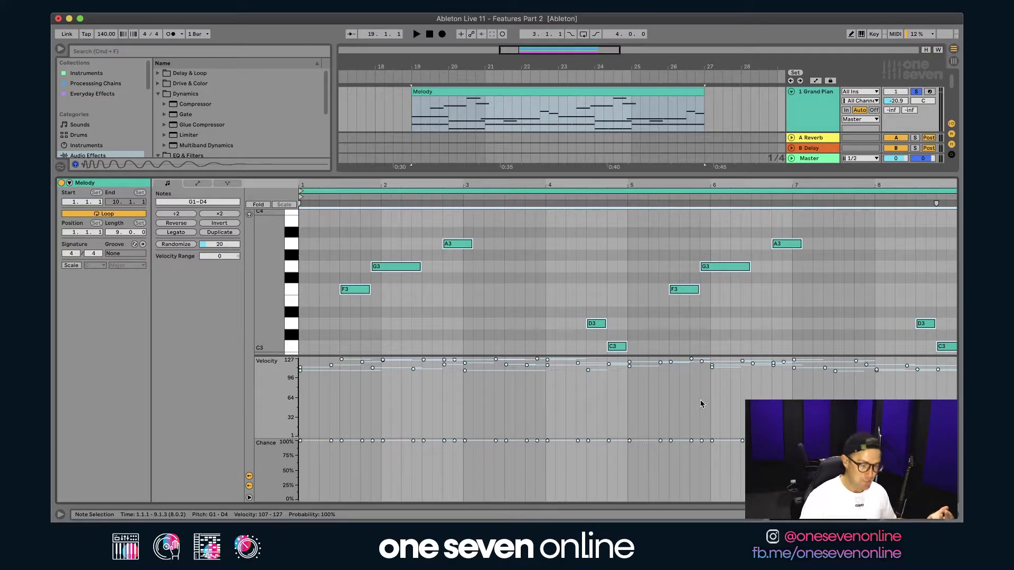
# - Play the Melody clip and randomize all its note velocities two more times with the same amount
pyautogui.press('space')
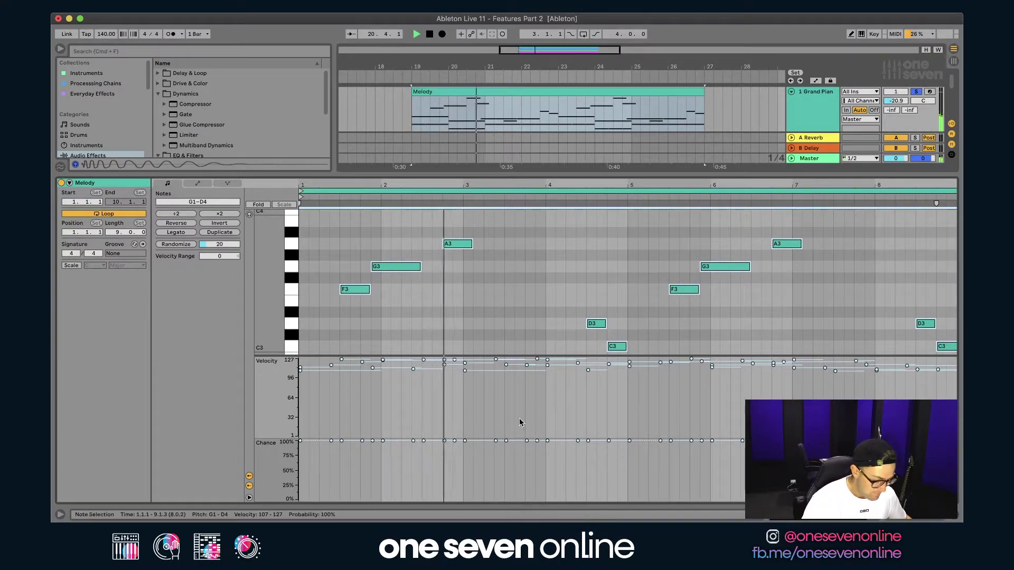
pyautogui.click(179, 244)
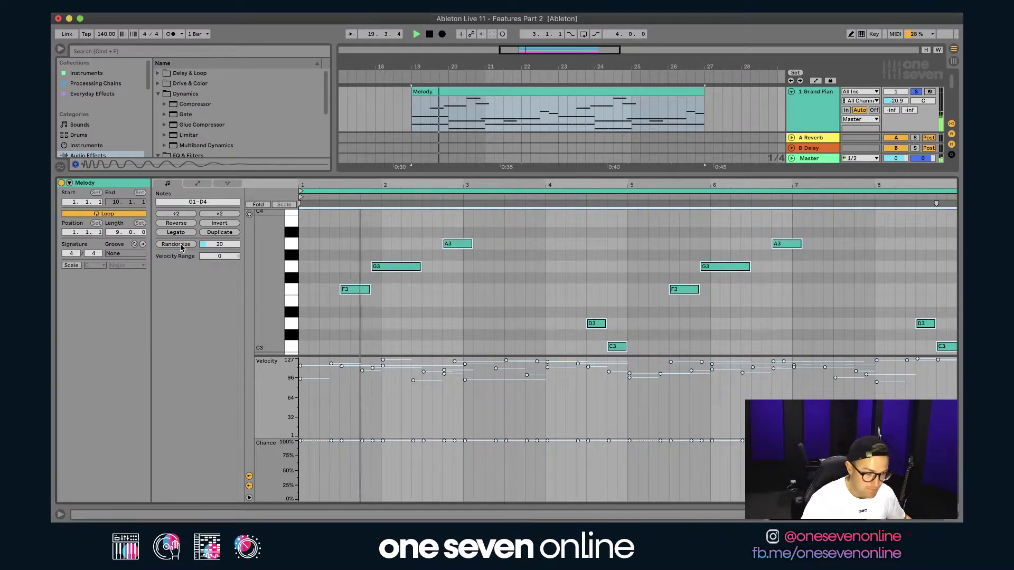
pyautogui.click(180, 244)
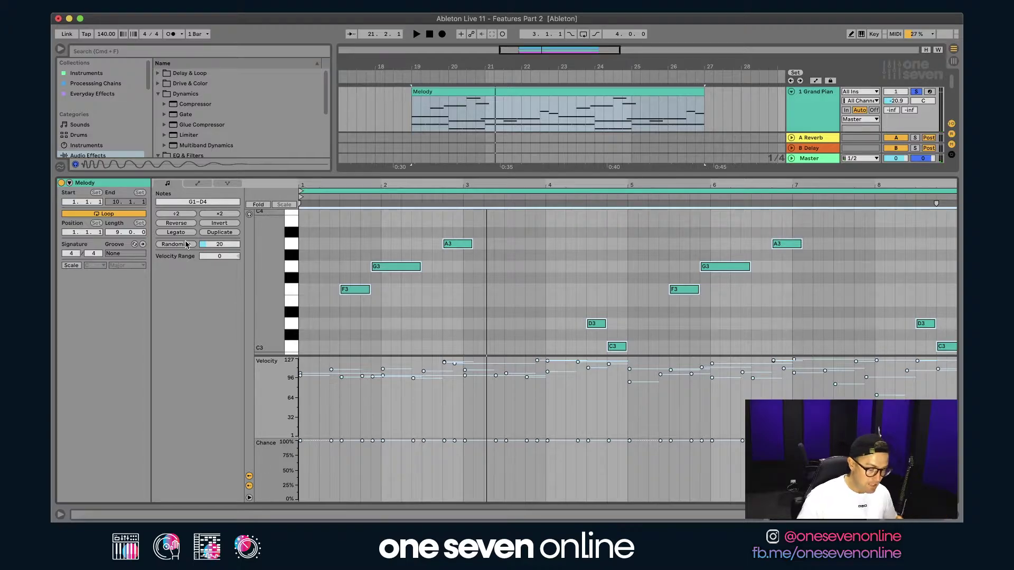
# - Raise the velocity of the D2 note at the start of bar 5 in the Melody clip to 99
pyautogui.click(452, 404)
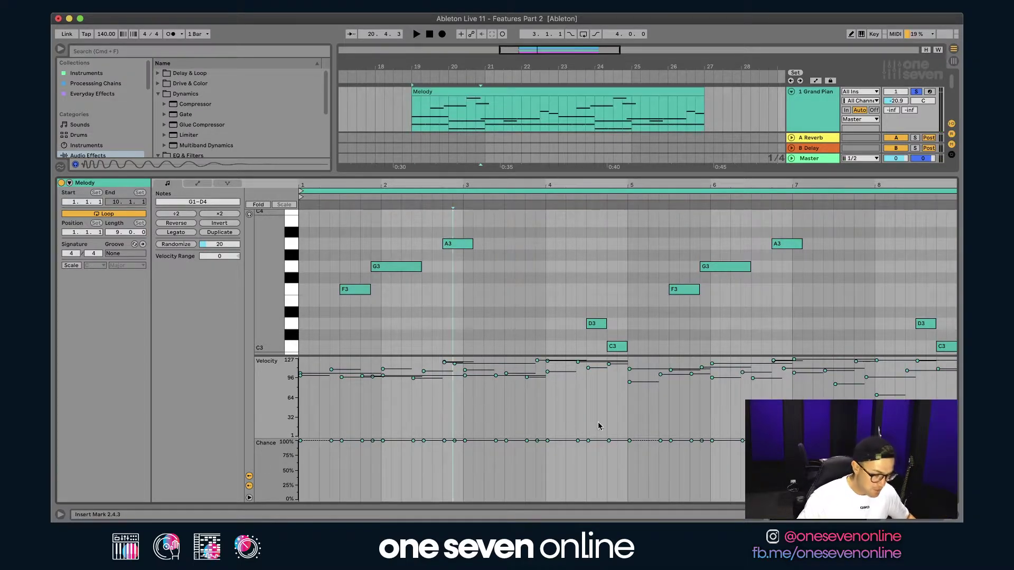
pyautogui.moveTo(631, 402); pyautogui.dragTo(636, 397)
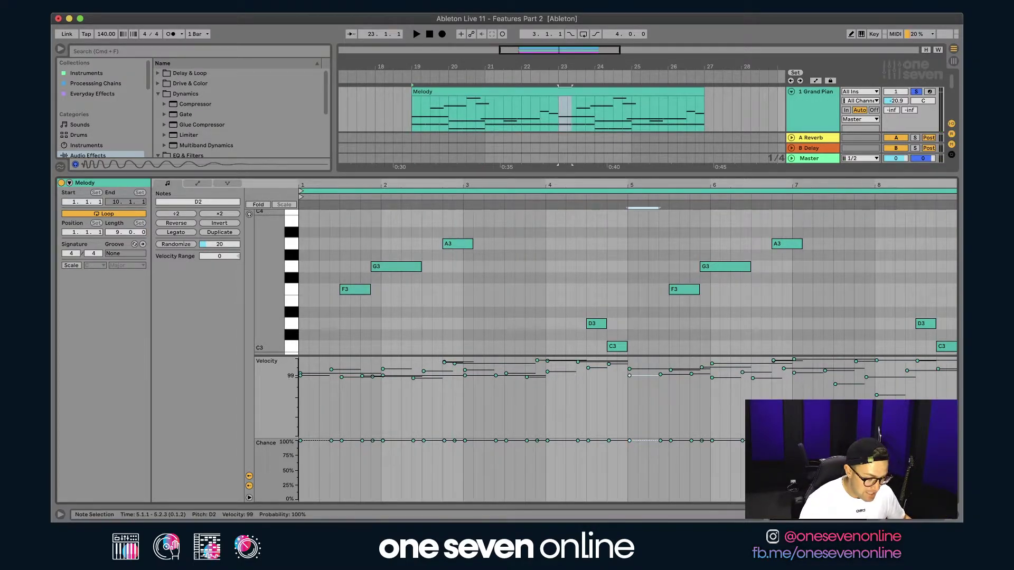
pyautogui.click(640, 399)
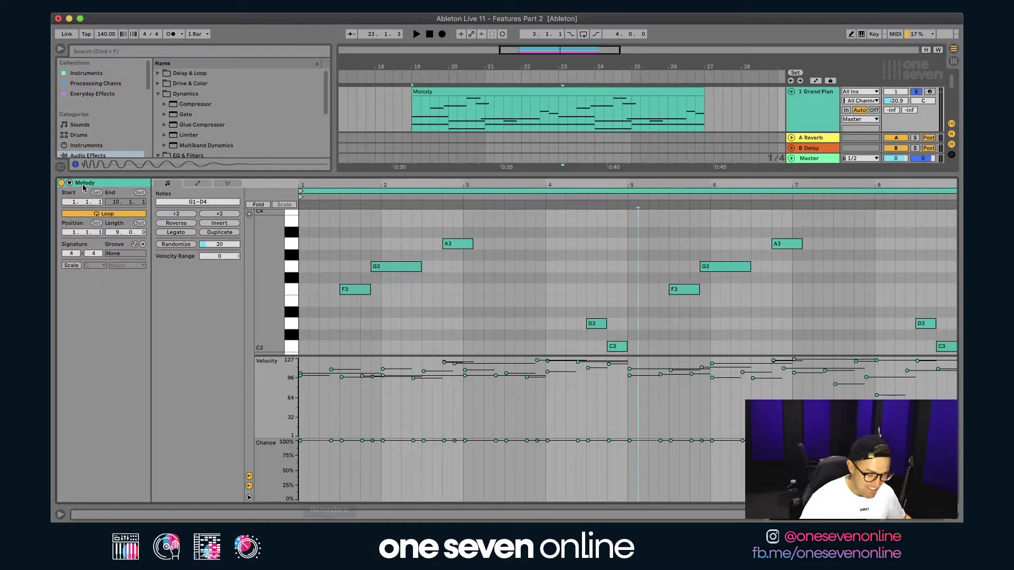
# - Open the Hats clip of the 2 Drum Rack track in an enlarged note editor with taller Velocity and Chance lanes
pyautogui.moveTo(611, 174); pyautogui.dragTo(610, 507)
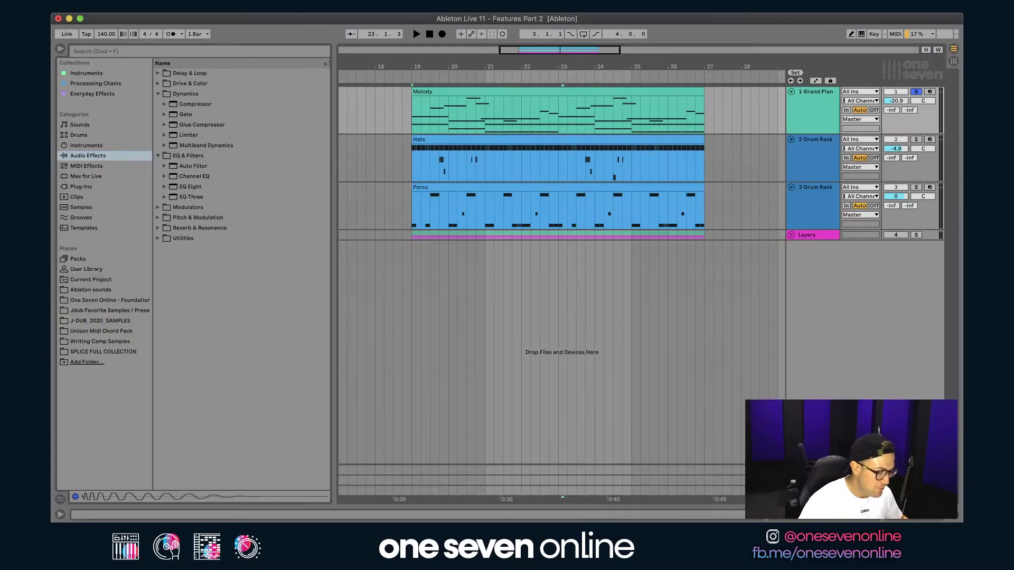
pyautogui.doubleClick(823, 152)
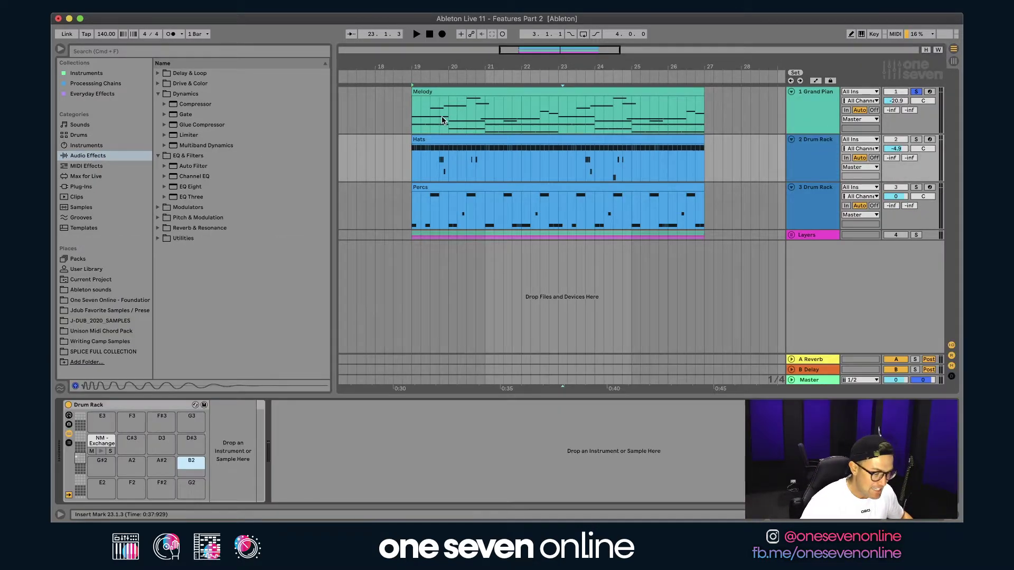
pyautogui.click(445, 147)
pyautogui.moveTo(436, 397); pyautogui.dragTo(436, 213)
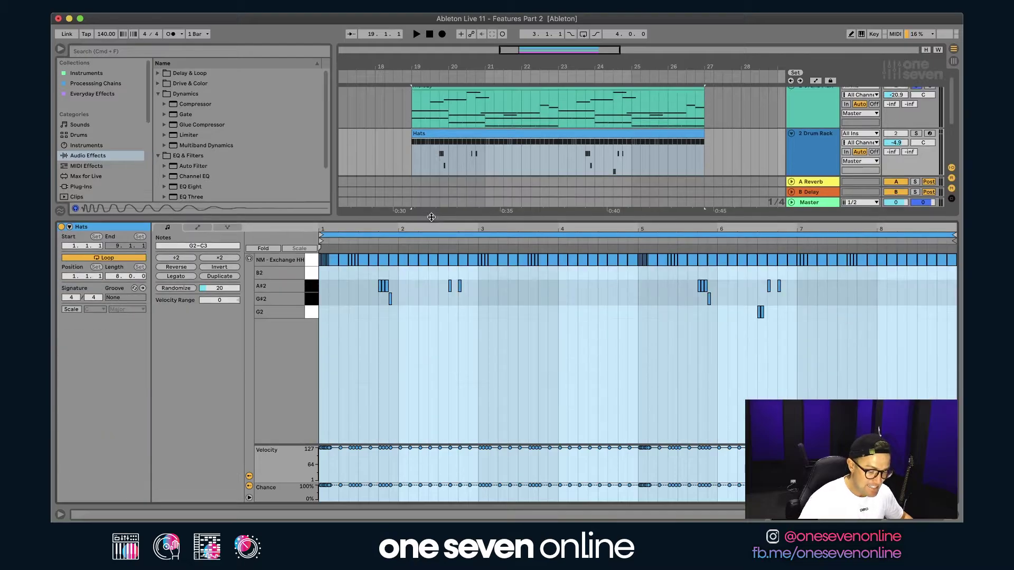
pyautogui.moveTo(287, 447); pyautogui.dragTo(282, 379)
pyautogui.moveTo(278, 483); pyautogui.dragTo(276, 431)
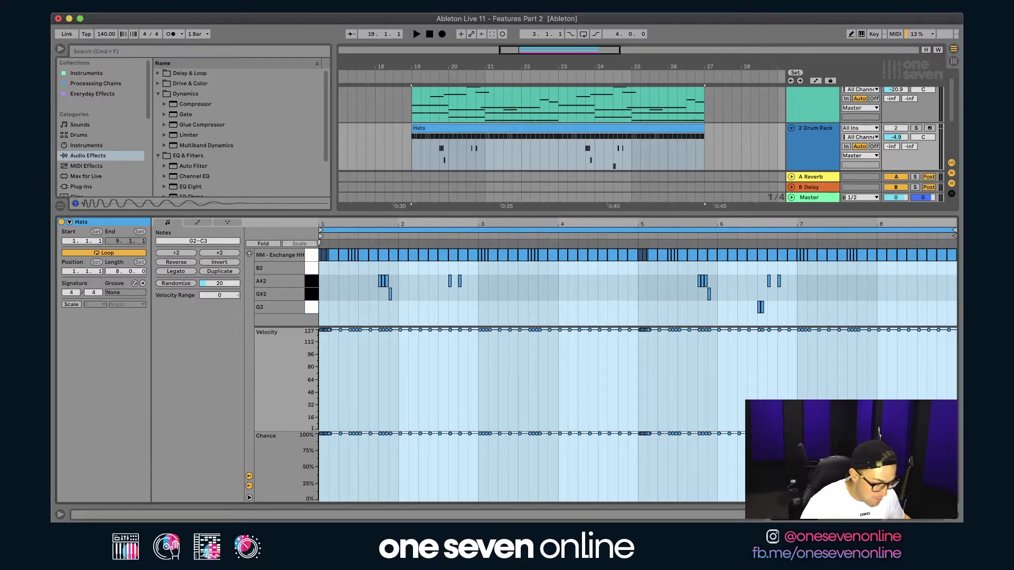
# - Select all notes in the Hats clip and randomize their velocities with an amount of 20
pyautogui.click(423, 290)
pyautogui.press('super+a')
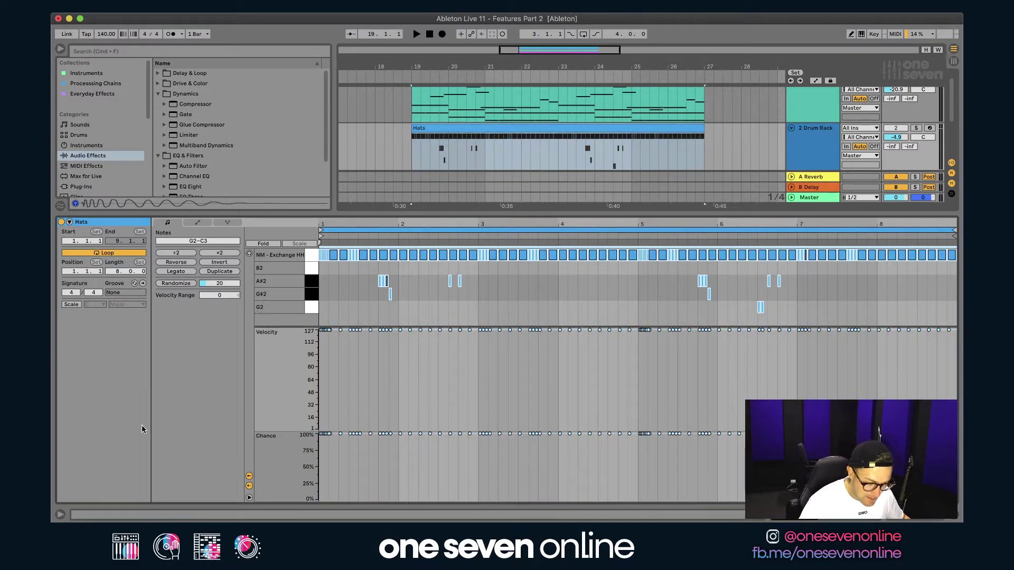
pyautogui.click(182, 284)
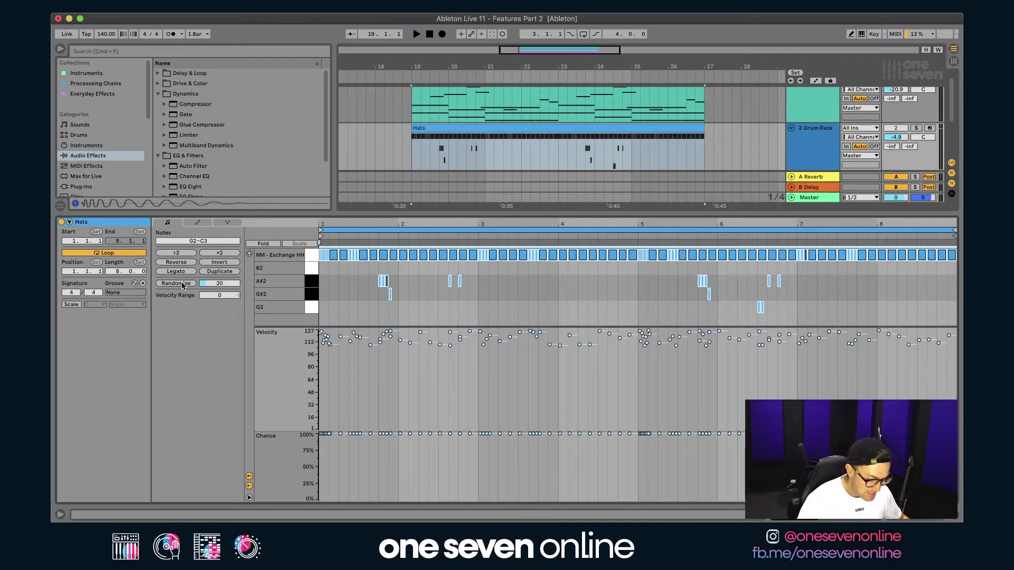
# - Solo the 2 Drum Rack track, undo the Hats velocity randomization and play the clip
pyautogui.click(916, 129)
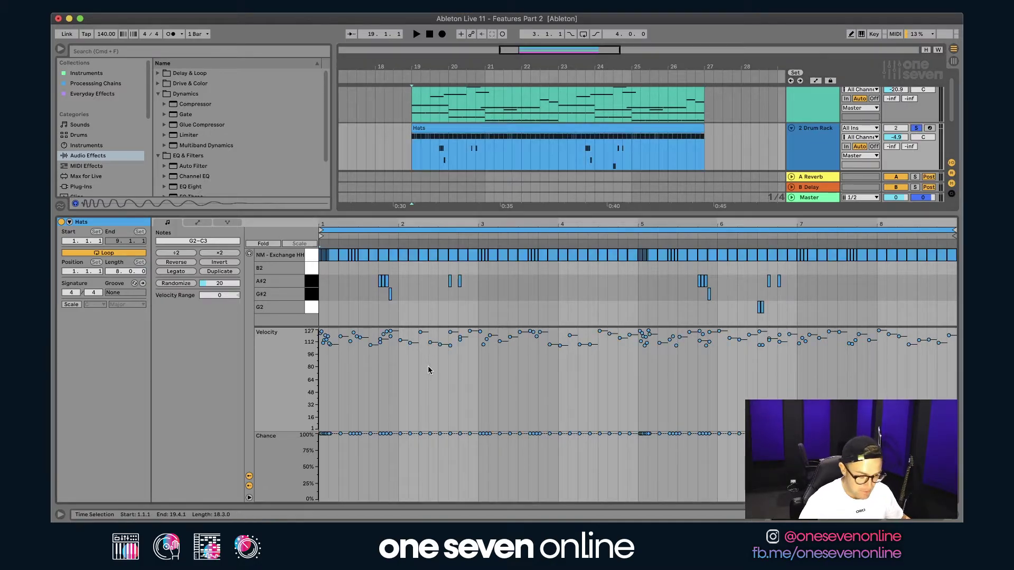
pyautogui.press('super+z')
pyautogui.press('space')
# - Randomize the velocities of all selected Hats notes again with an amount of 20
pyautogui.click(460, 330)
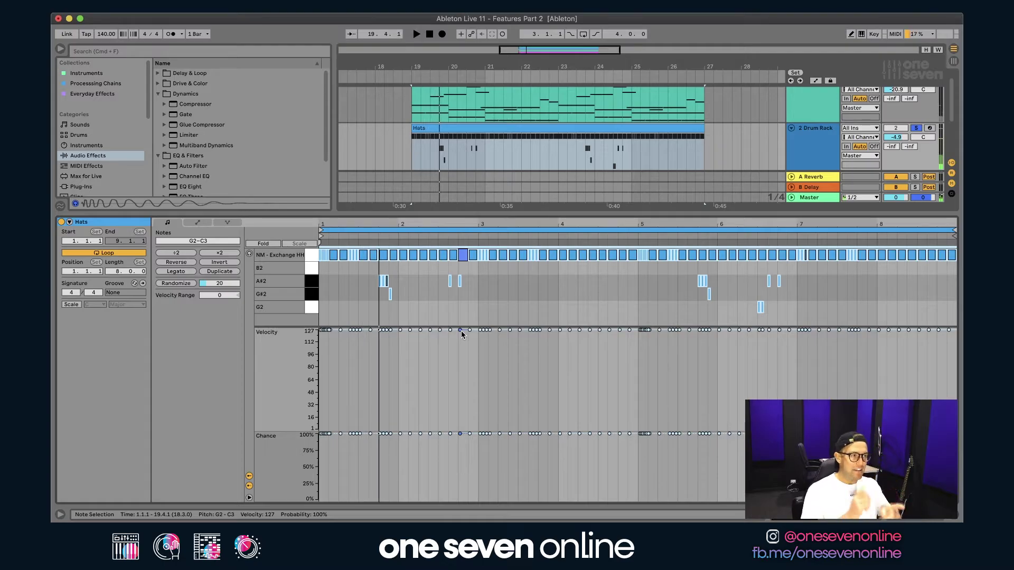
pyautogui.click(460, 380)
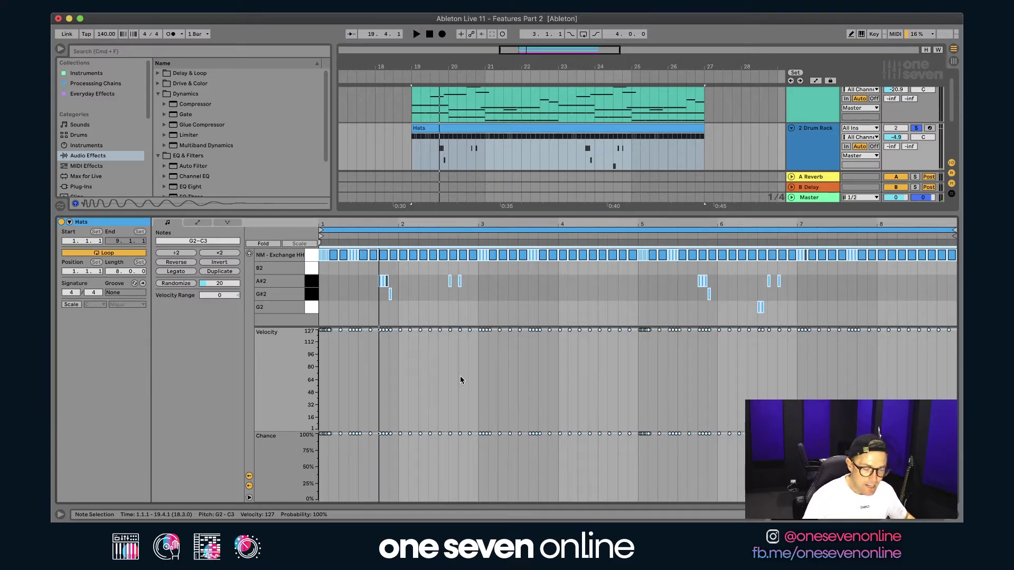
pyautogui.click(181, 284)
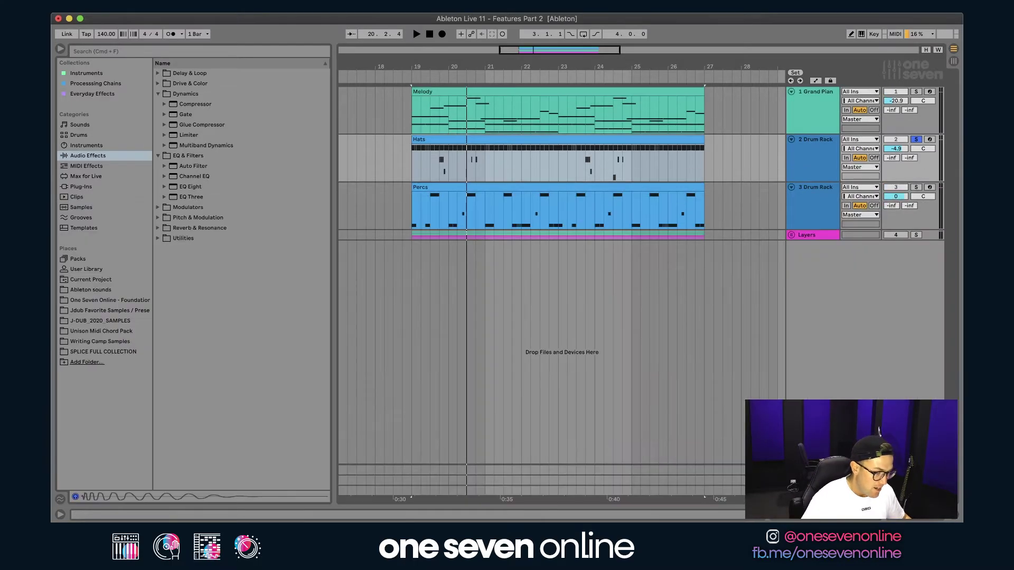
# - Turn off solo on the 2 Drum Rack track and play the melody, hats and percs together from bar 19
pyautogui.moveTo(567, 219); pyautogui.dragTo(568, 507)
pyautogui.click(916, 140)
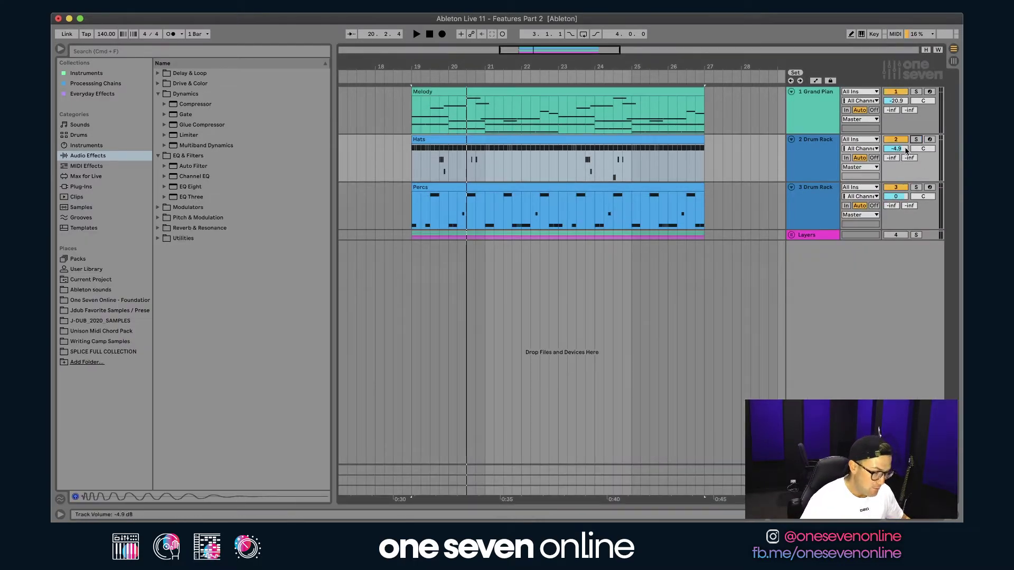
pyautogui.click(413, 187)
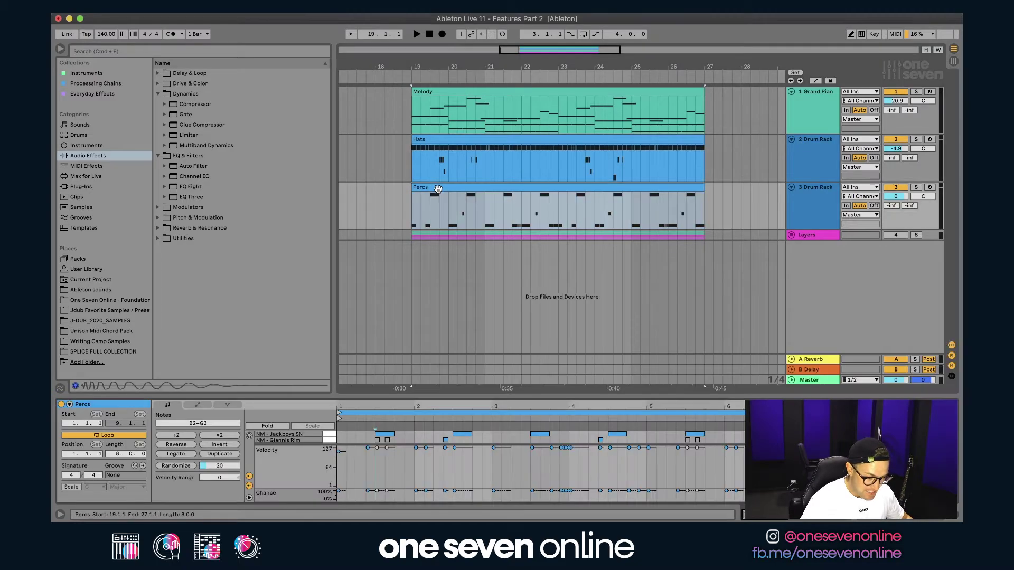
pyautogui.moveTo(391, 506)
pyautogui.mouseDown()
pyautogui.moveTo(388, 243)
pyautogui.moveTo(404, 510)
pyautogui.mouseUp()
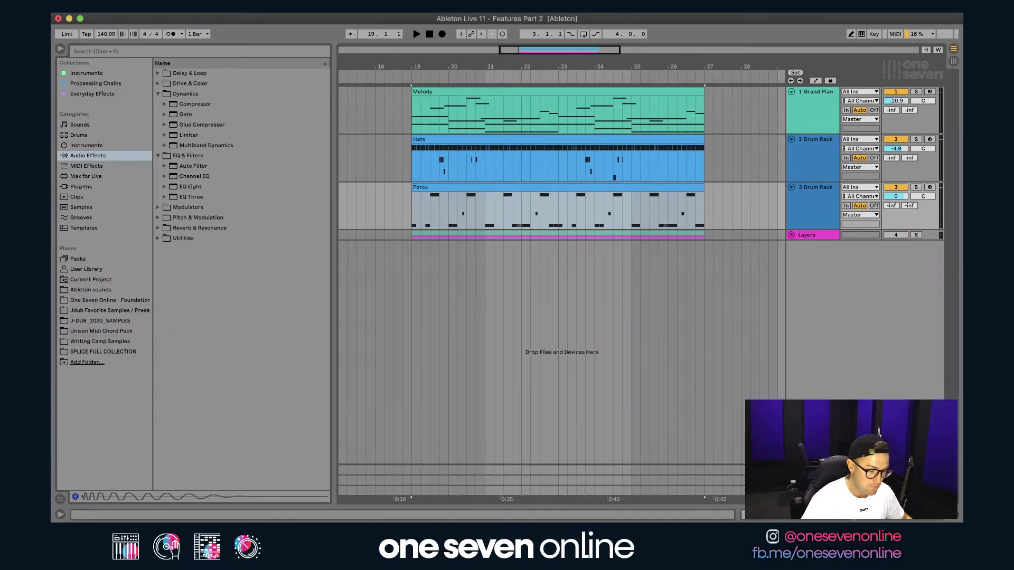
pyautogui.click(414, 256)
pyautogui.press('space')
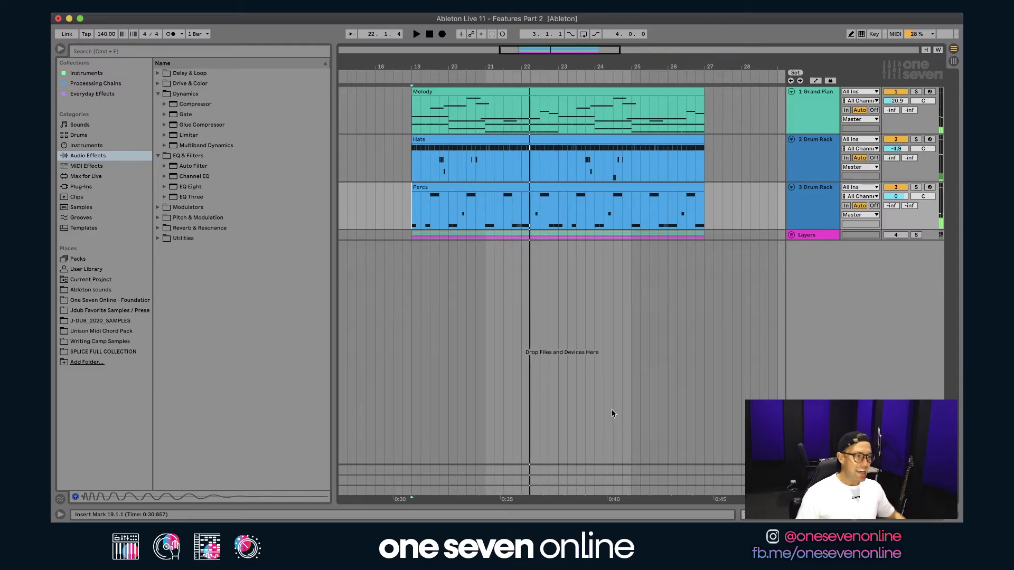
# - Expand the Layers group and replace the 5 Ambient C track's clip with a copy of the Grand Piano Melody clip
pyautogui.click(791, 235)
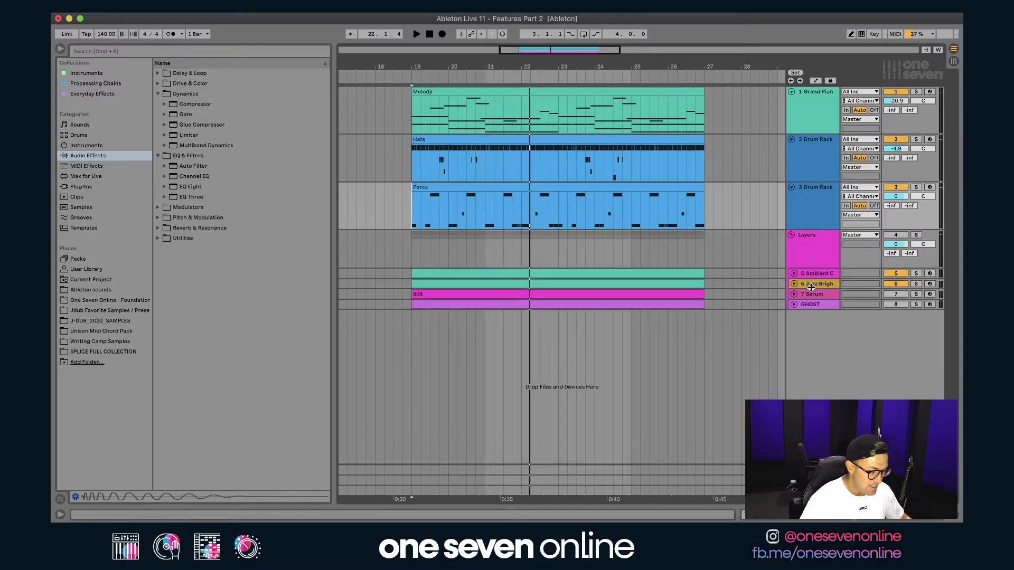
pyautogui.click(794, 273)
pyautogui.doubleClick(815, 273)
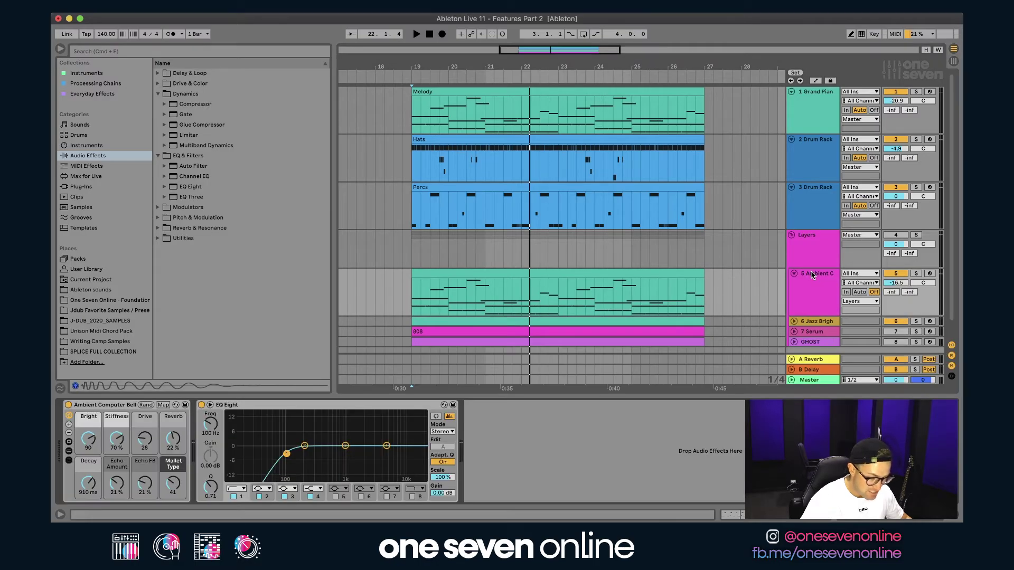
pyautogui.click(536, 94)
pyautogui.click(485, 283)
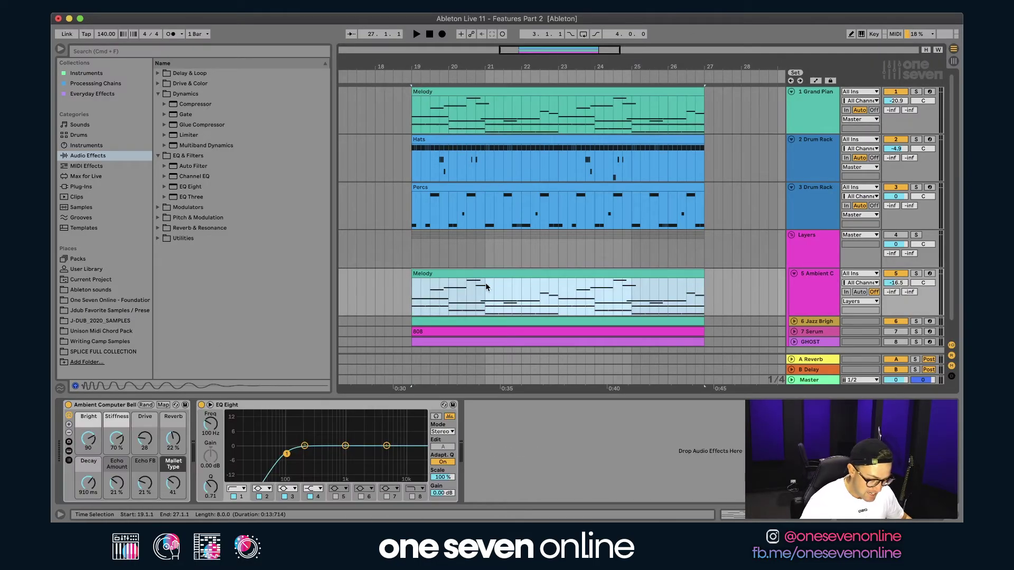
# - Unfold the 6 Jazz Bright track and replace its clip with a copy of the Grand Piano Melody clip
pyautogui.click(794, 322)
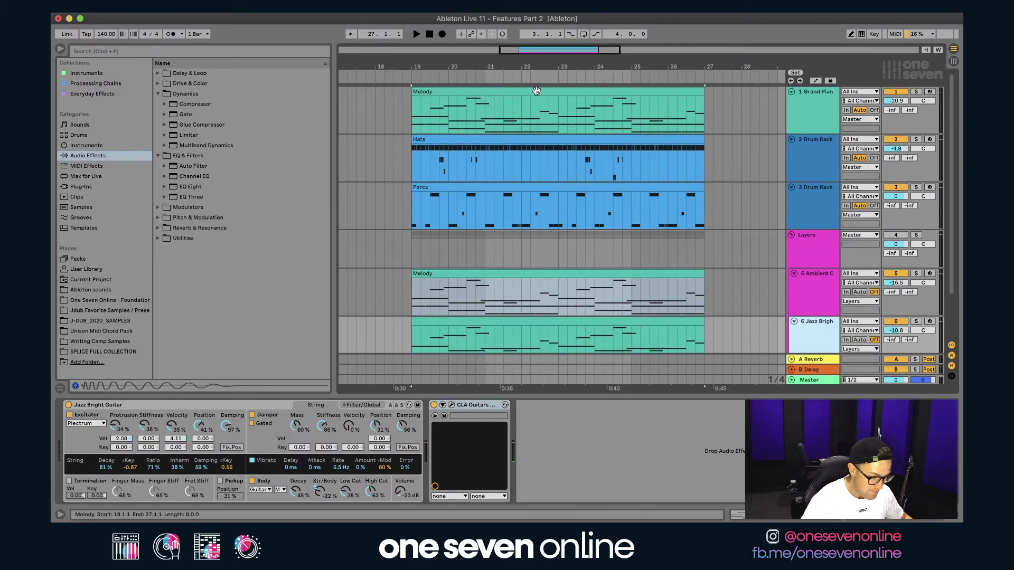
pyautogui.click(537, 114)
pyautogui.scroll(-3, 544, 174)
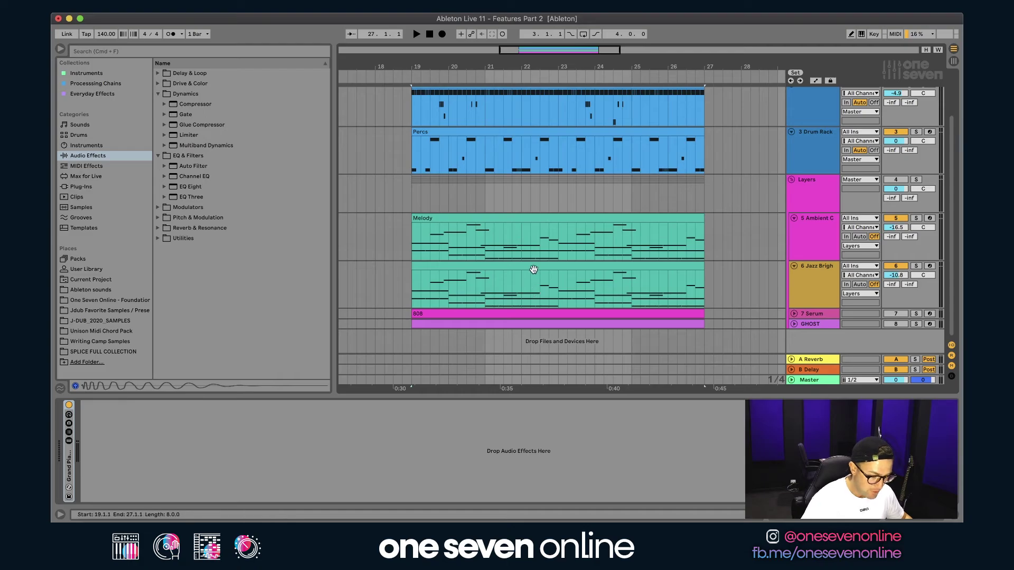
pyautogui.click(531, 289)
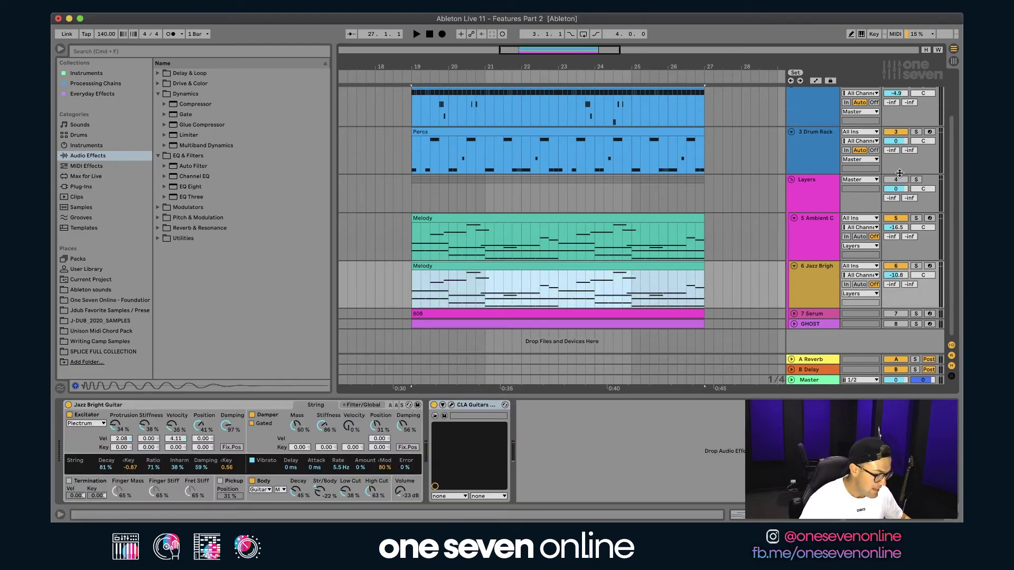
# - Activate the Layers group track and play the arrangement from bar 19
pyautogui.scroll(2, 436, 290)
pyautogui.click(408, 245)
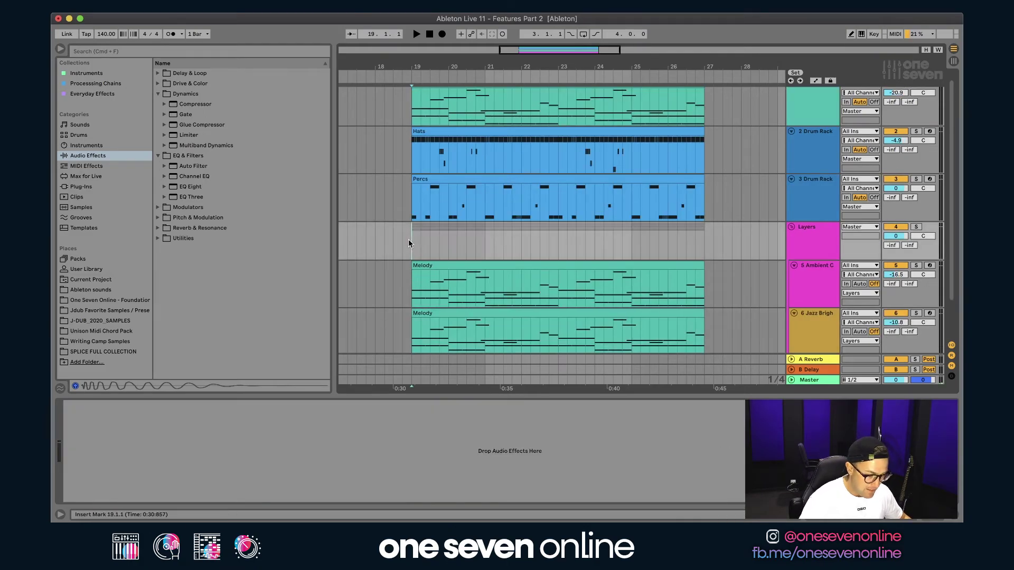
pyautogui.press('space')
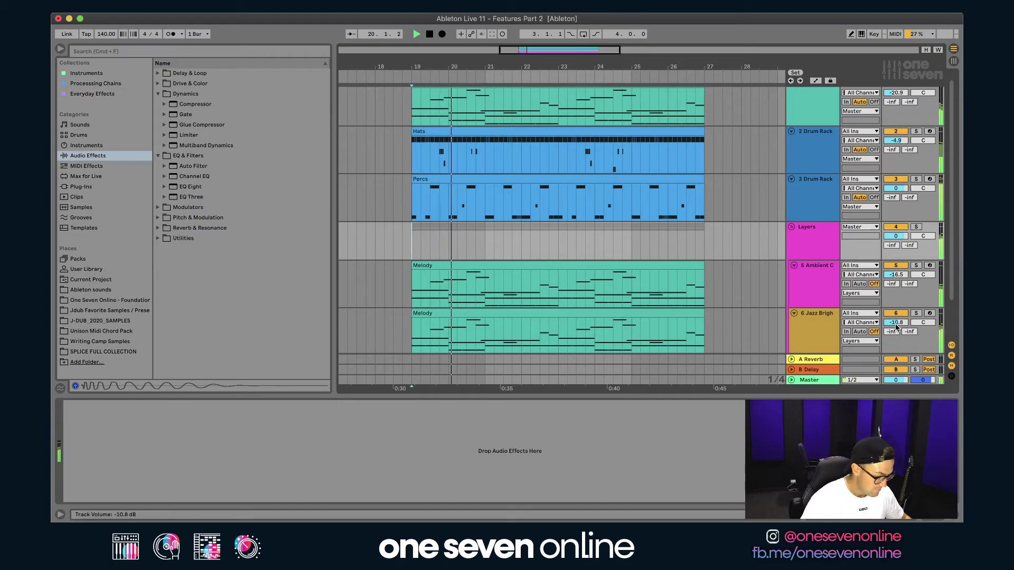
# - Lower the volume of 5 Ambient C to -20.1 dB and 6 Jazz Bright to -13.0 dB, then fold 5 Ambient C
pyautogui.moveTo(898, 277); pyautogui.dragTo(790, 349)
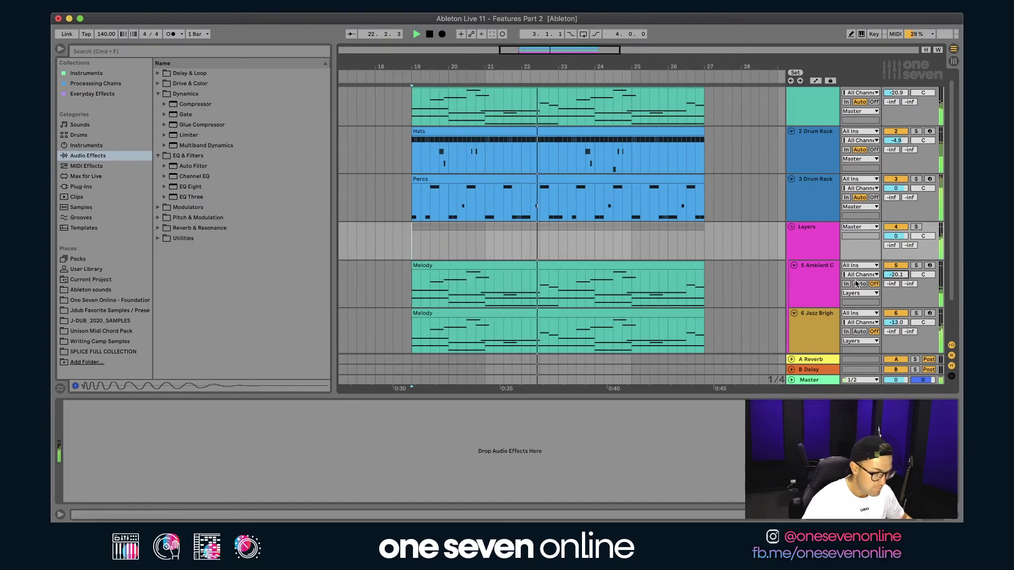
pyautogui.press('space')
pyautogui.click(794, 266)
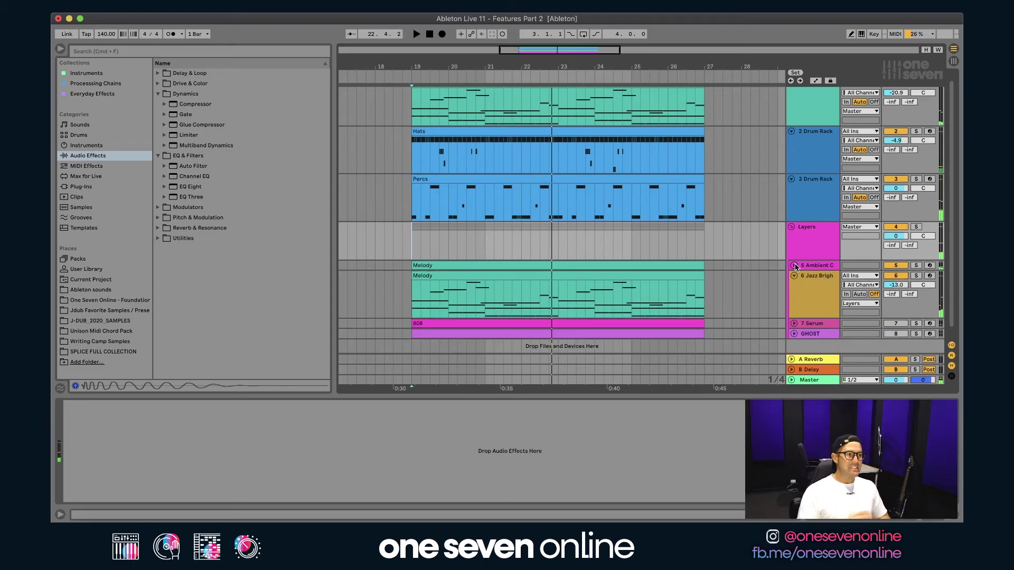